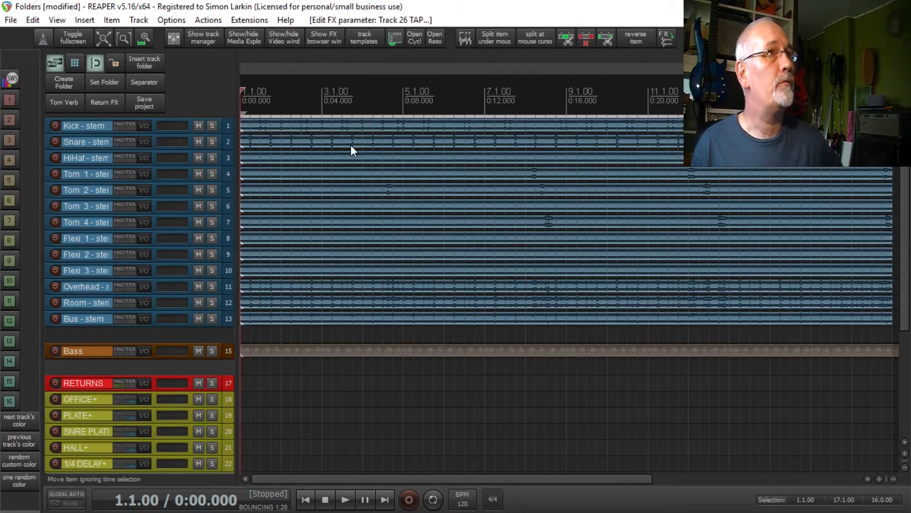
Open the Create Folder custom action from the action list and examine the sequence of actions it runs.
left_click(218, 20)
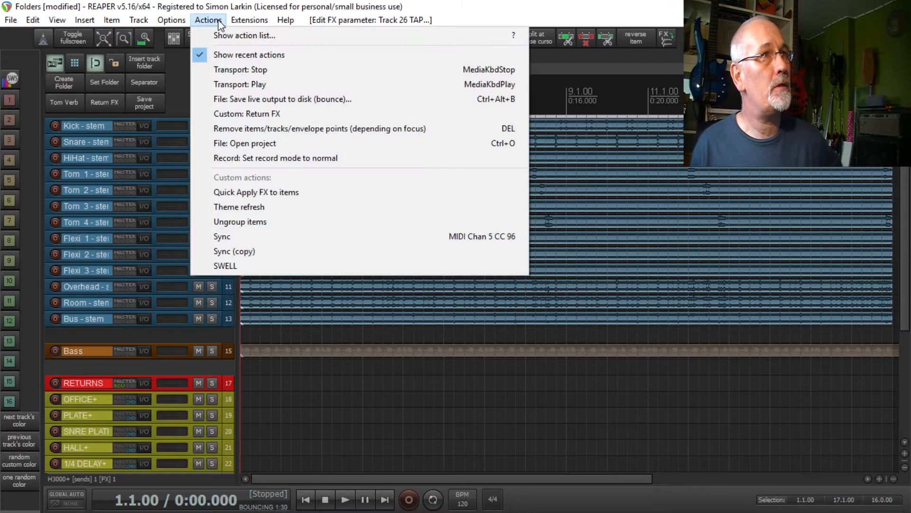
left_click(237, 35)
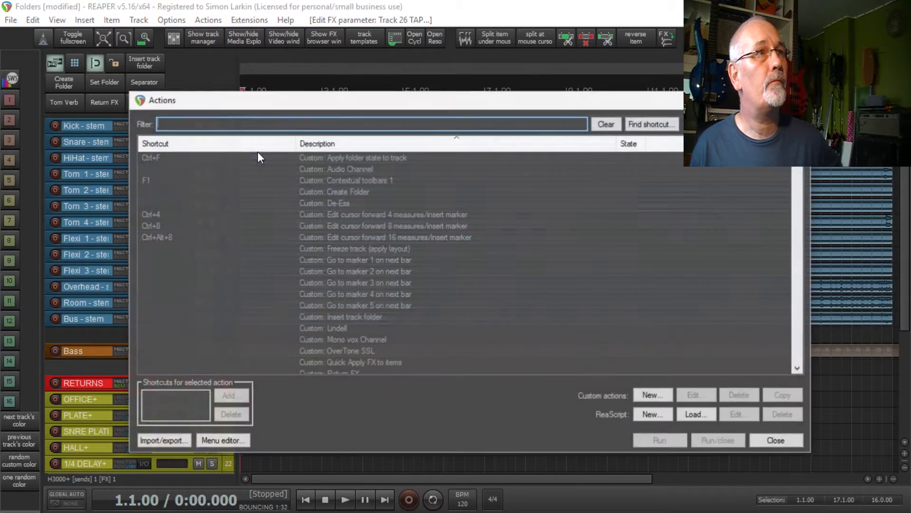
left_click(321, 191)
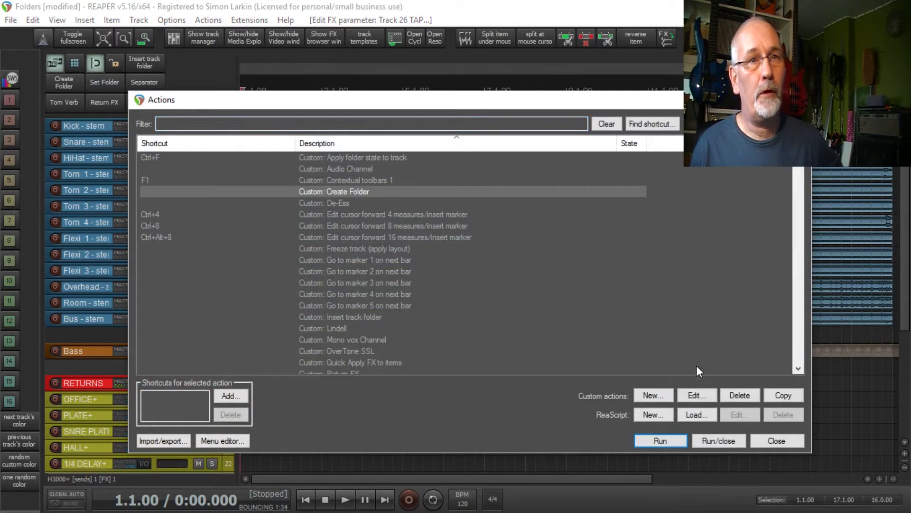
left_click(696, 394)
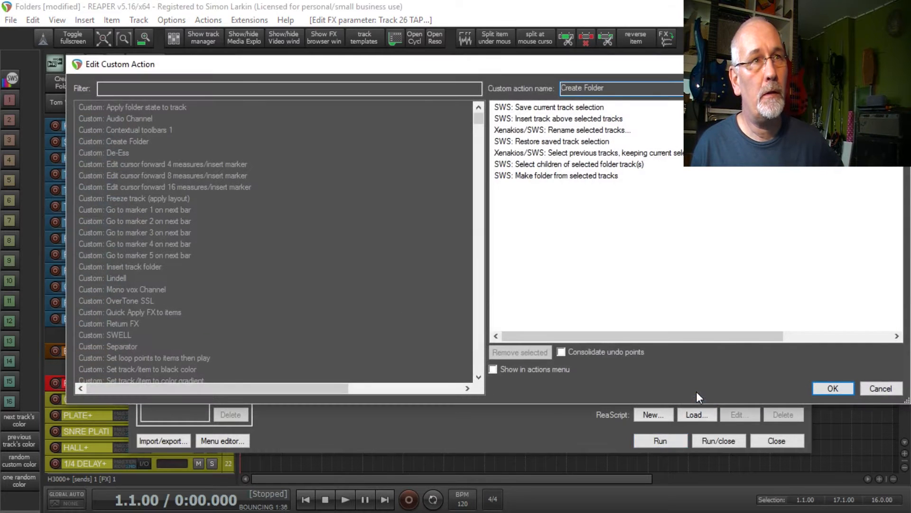
left_click_drag(644, 67, 574, 159)
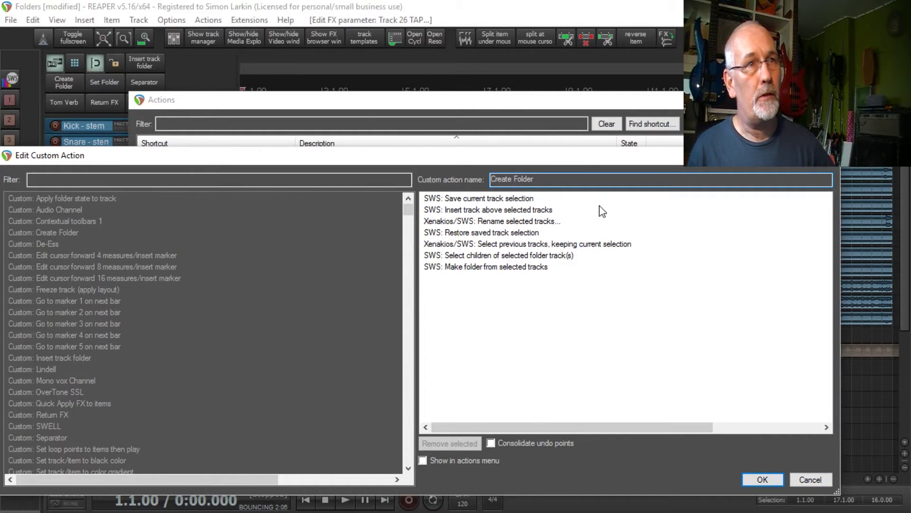
left_click(806, 481)
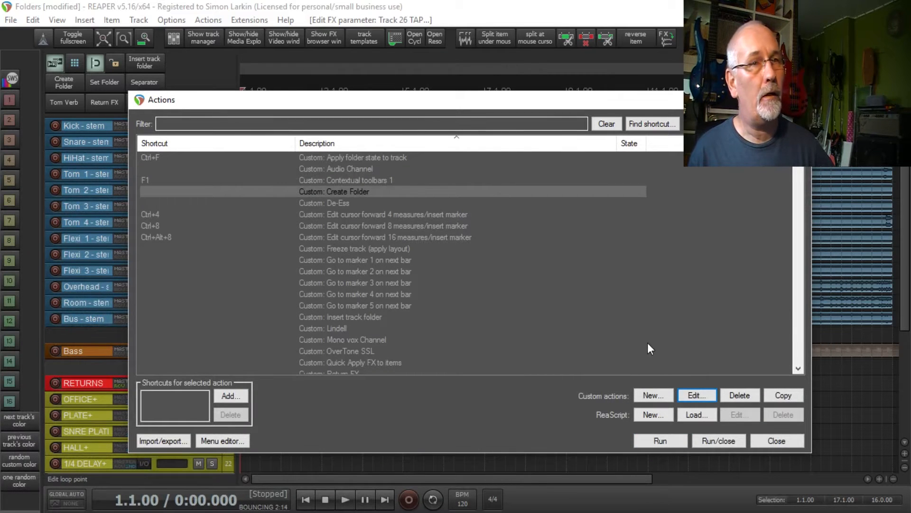
Open a blank custom action without saving it, and review the Create Folder action's sequence again.
left_click(654, 394)
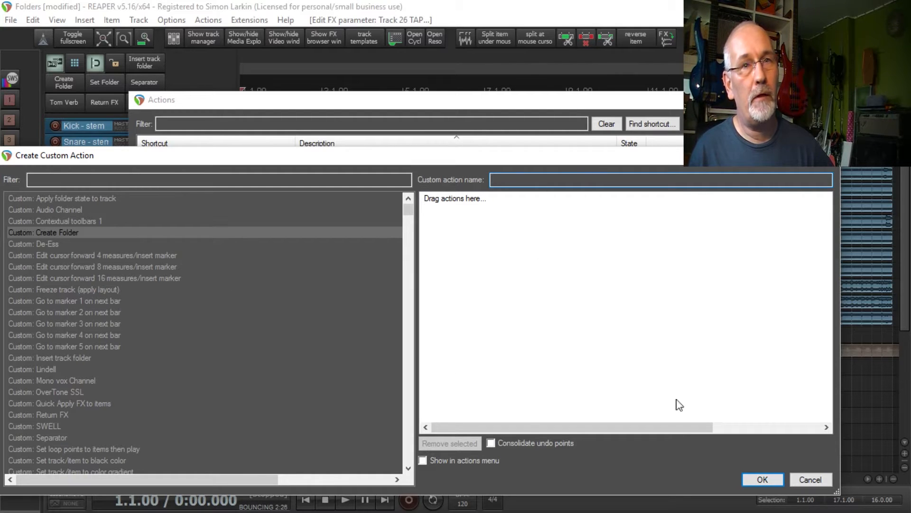
left_click(804, 480)
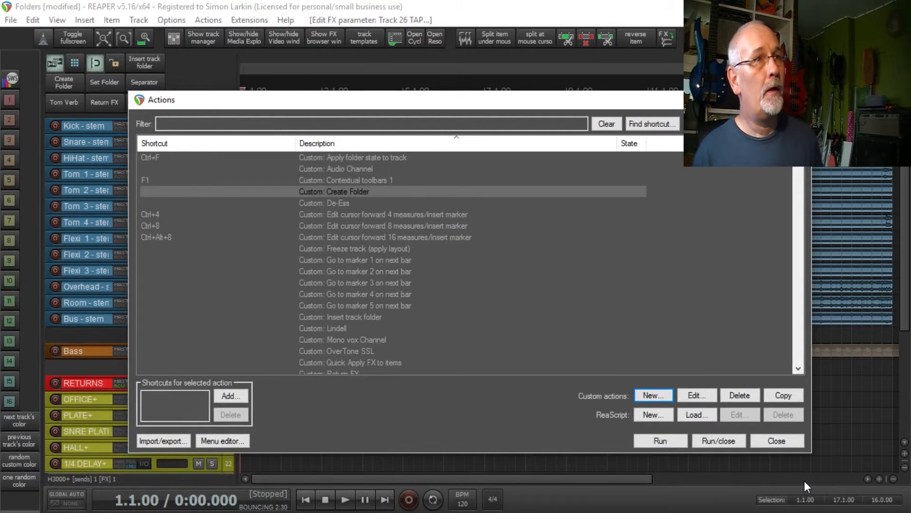
left_click(712, 394)
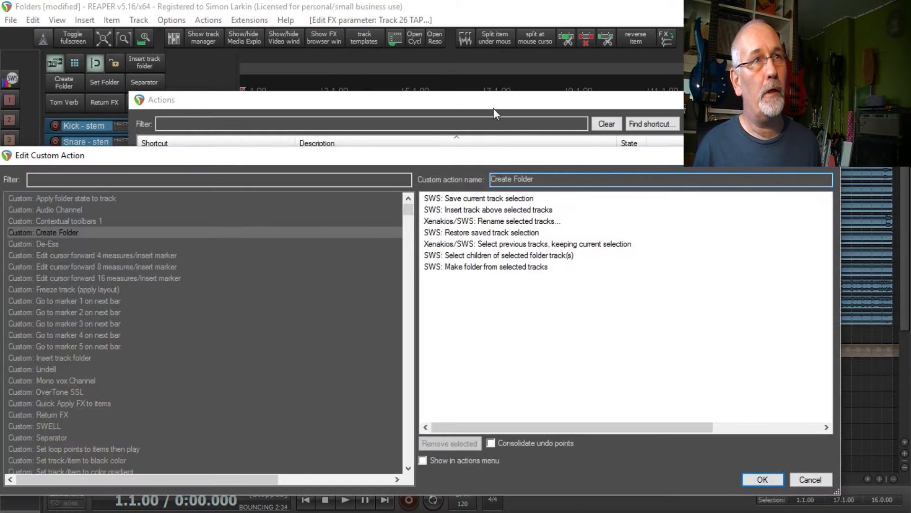
left_click_drag(494, 161, 471, 221)
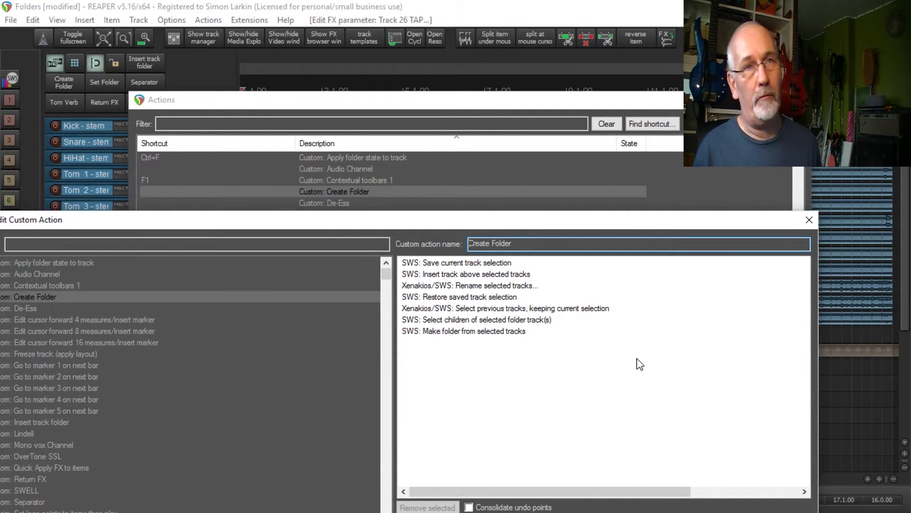
left_click(809, 220)
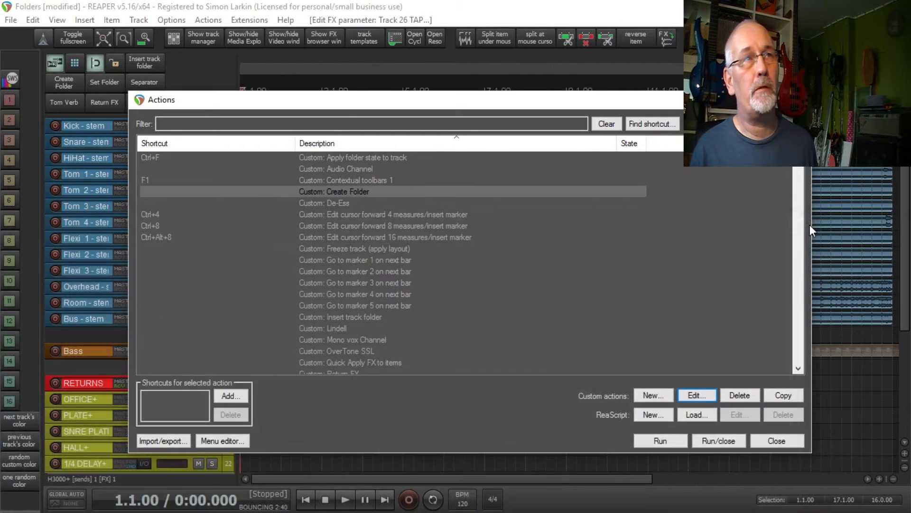
Search the action list for "make folder" and close the list.
left_click(281, 126)
type("ma")
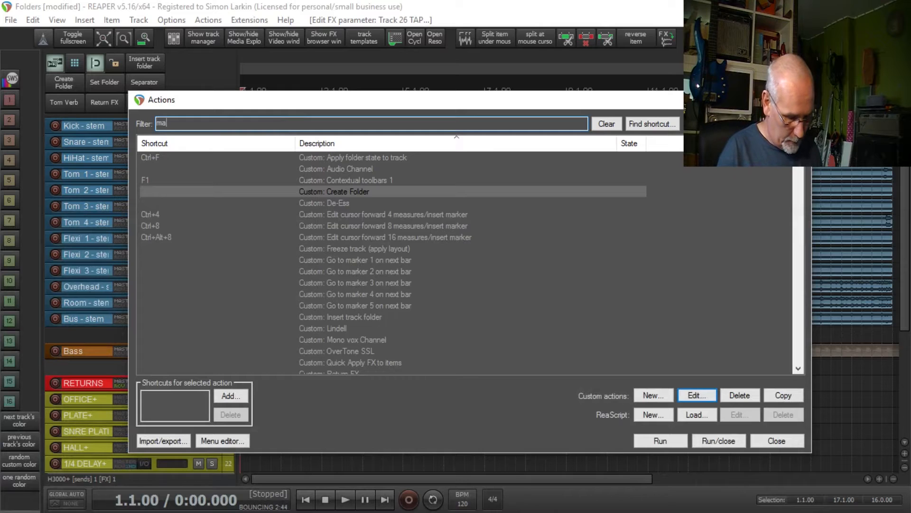
type("ke folder")
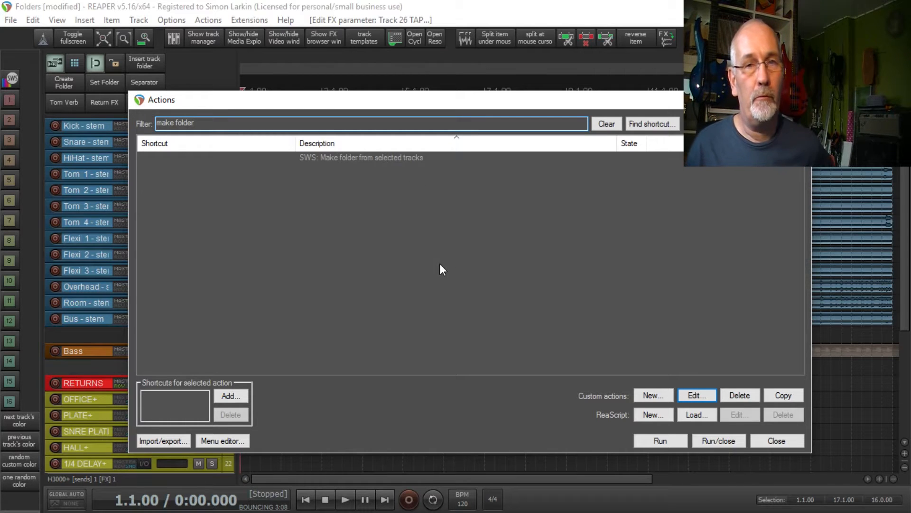
left_click(778, 440)
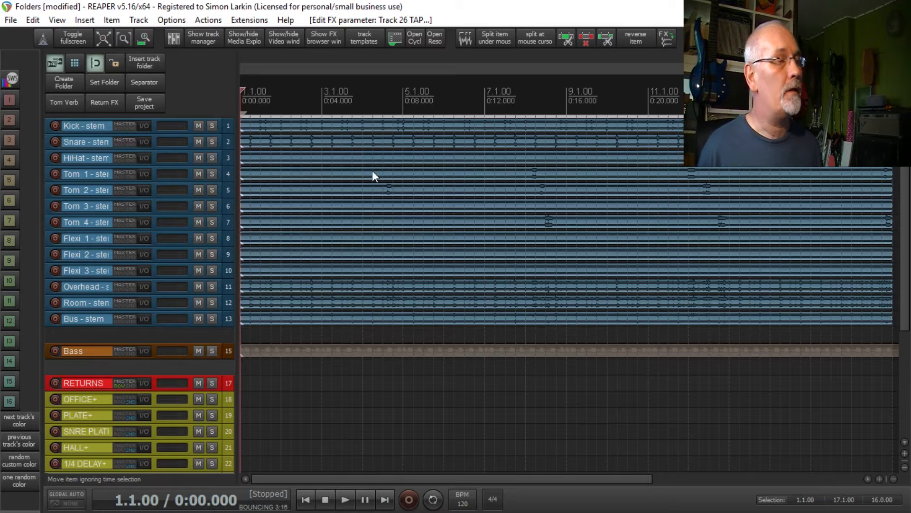
Group the tracks from Kick to Bus stem into a new folder named "drum buss", and enlarge the Bus stem track's height.
left_click(232, 129)
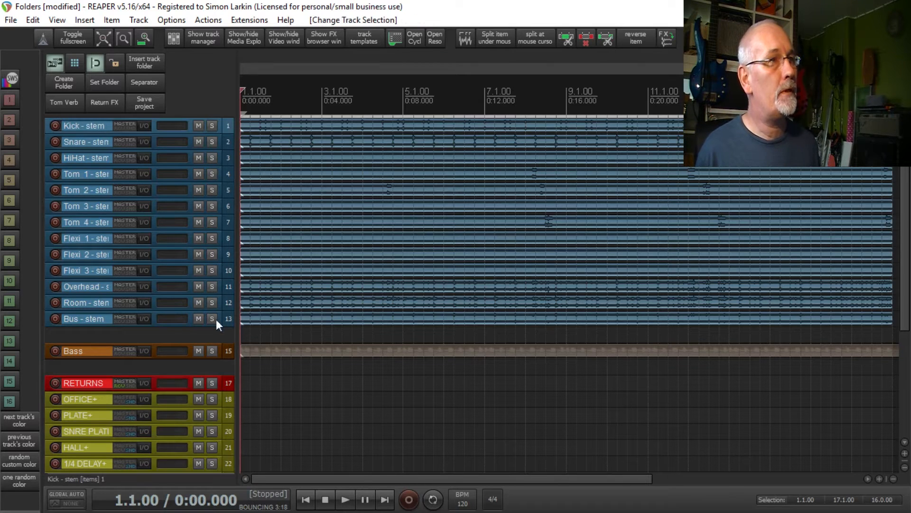
left_click(231, 321, "shift")
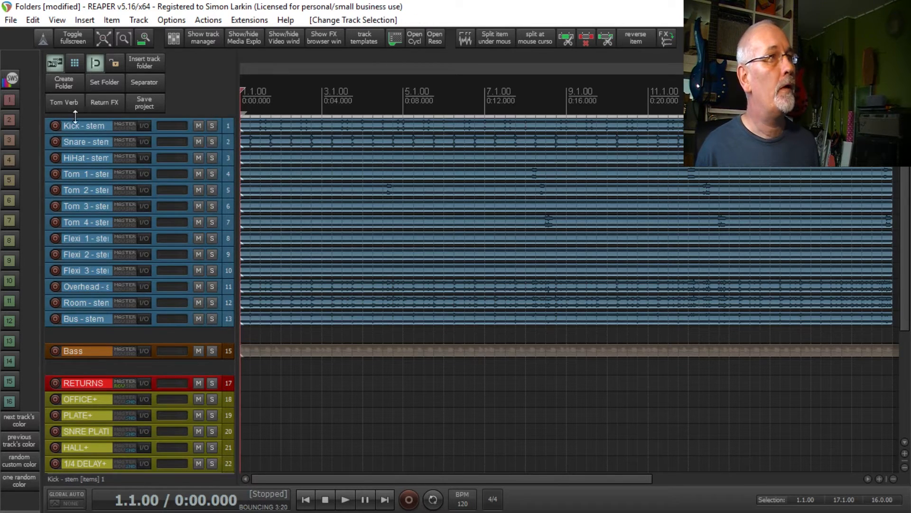
left_click(63, 84)
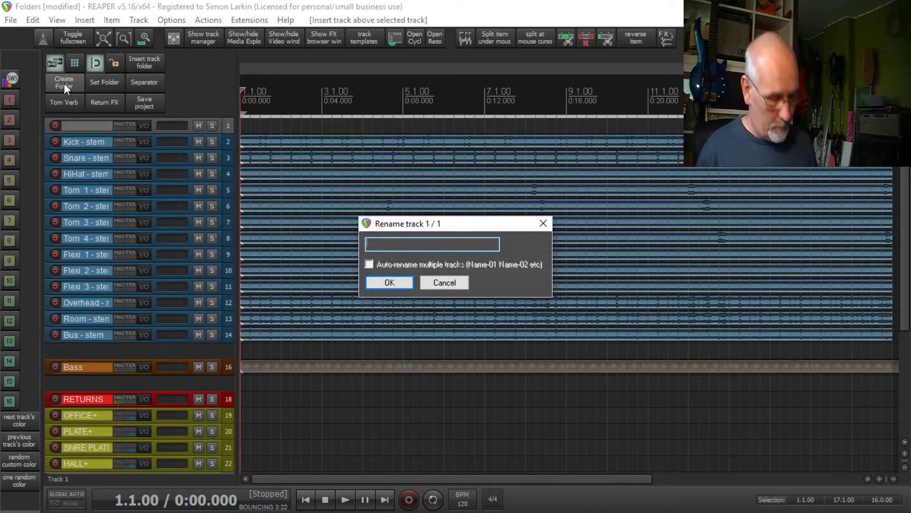
type("dru")
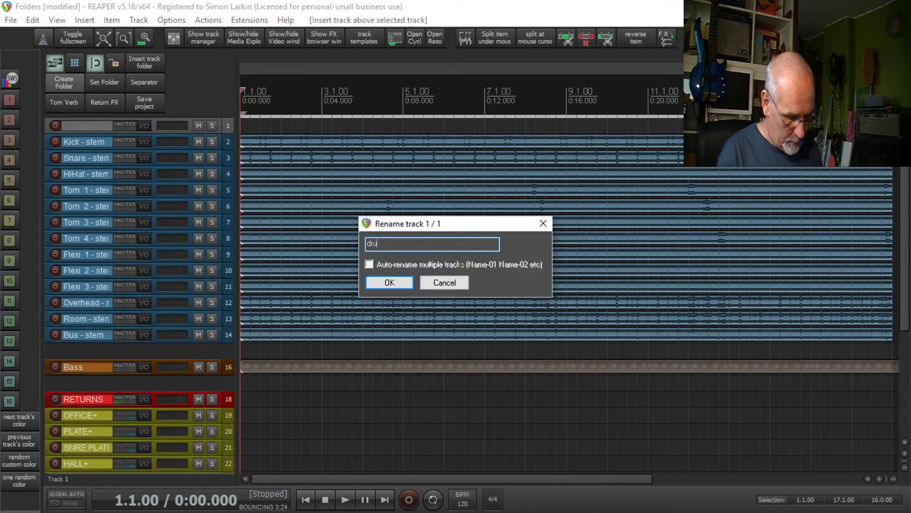
type("m buss")
key("Return")
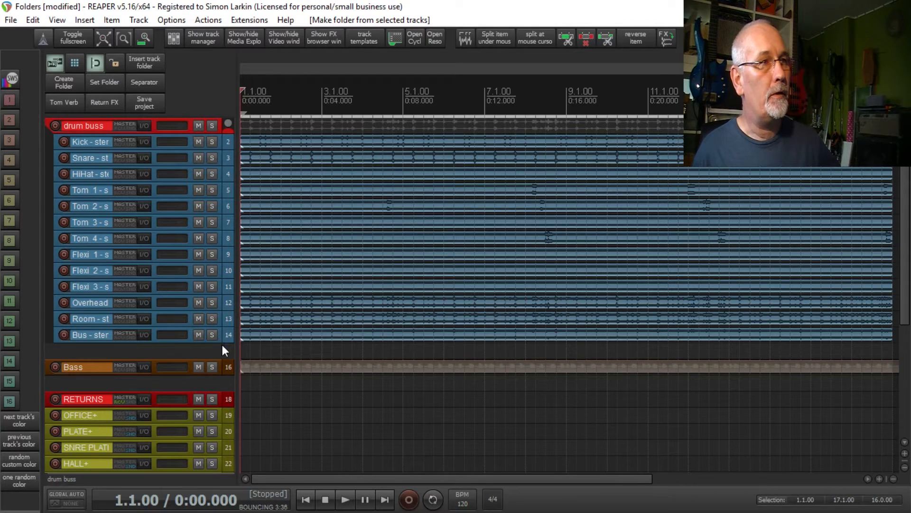
left_click_drag(222, 344, 226, 387)
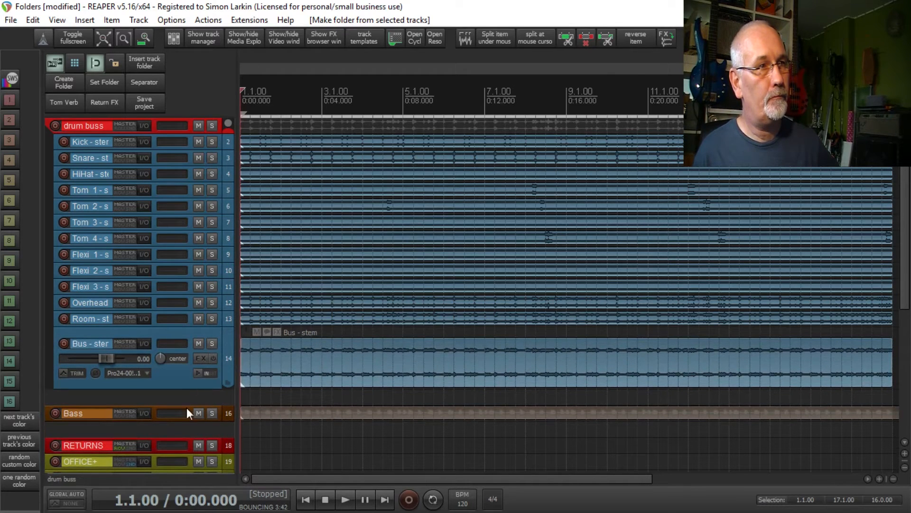
Put the Bass track into a new parent folder named "bass buss".
scroll(230, 352, "down", 4)
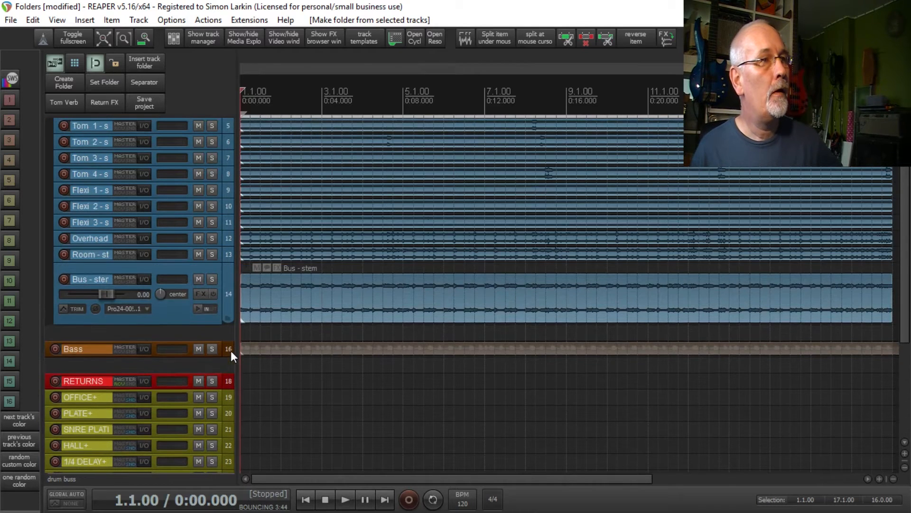
left_click(229, 288)
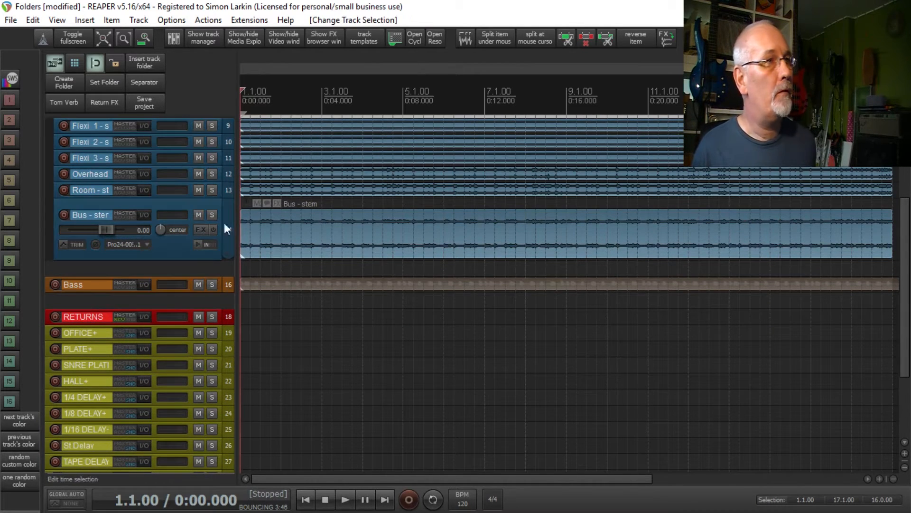
left_click(65, 86)
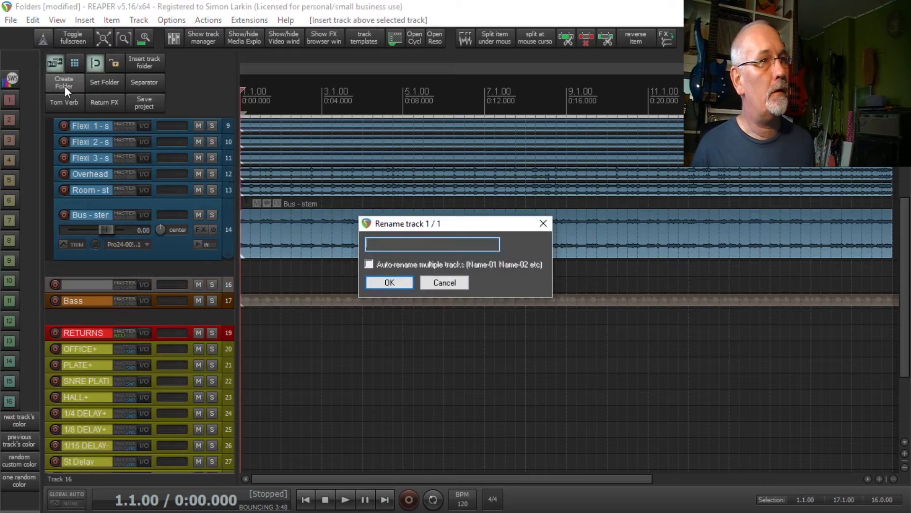
type("b")
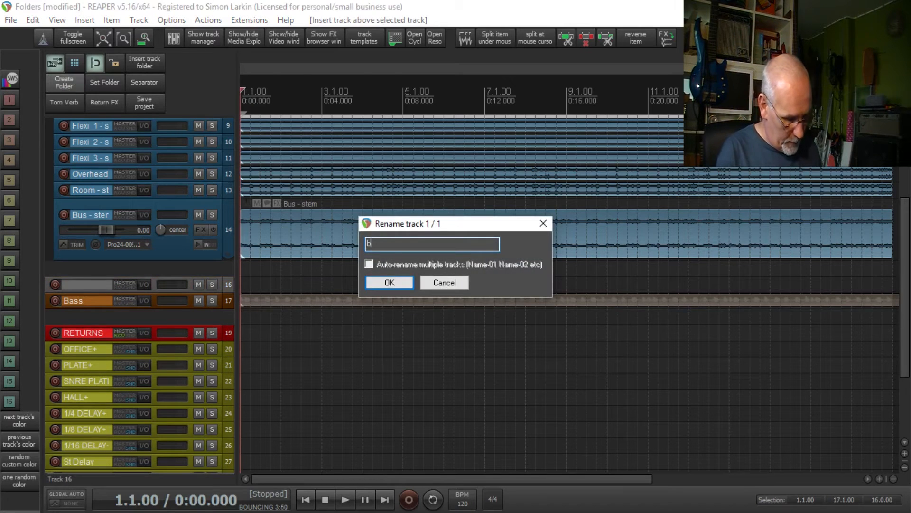
type("ass buss")
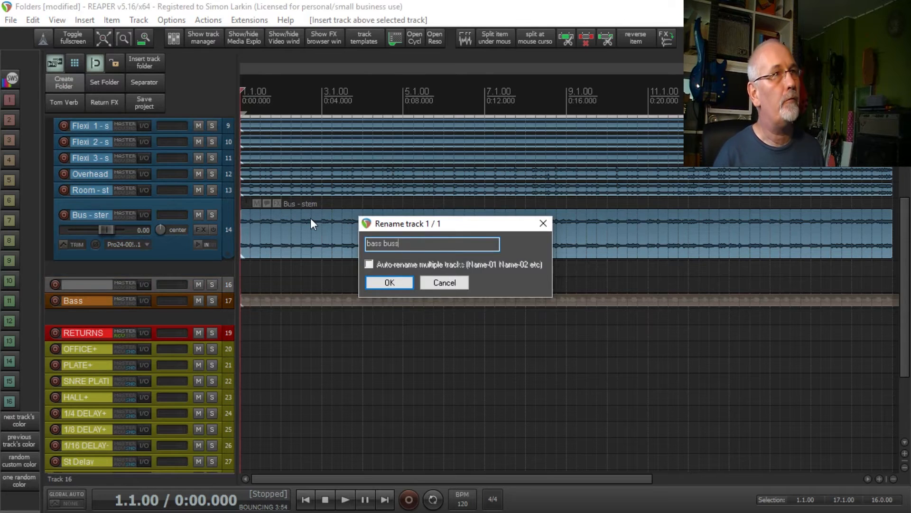
key("Return")
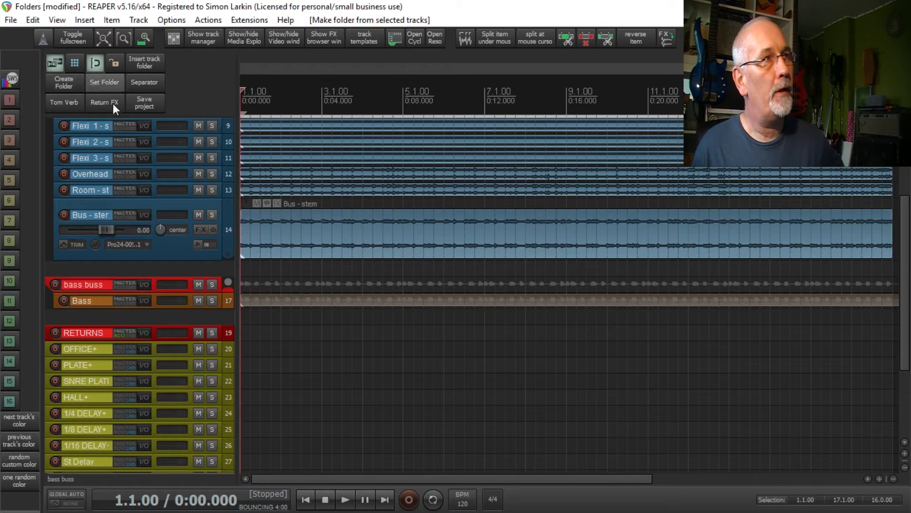
Examine how the effect return tracks are routed to RETURNS in the routing matrix, and close it.
scroll(213, 353, "down", 3)
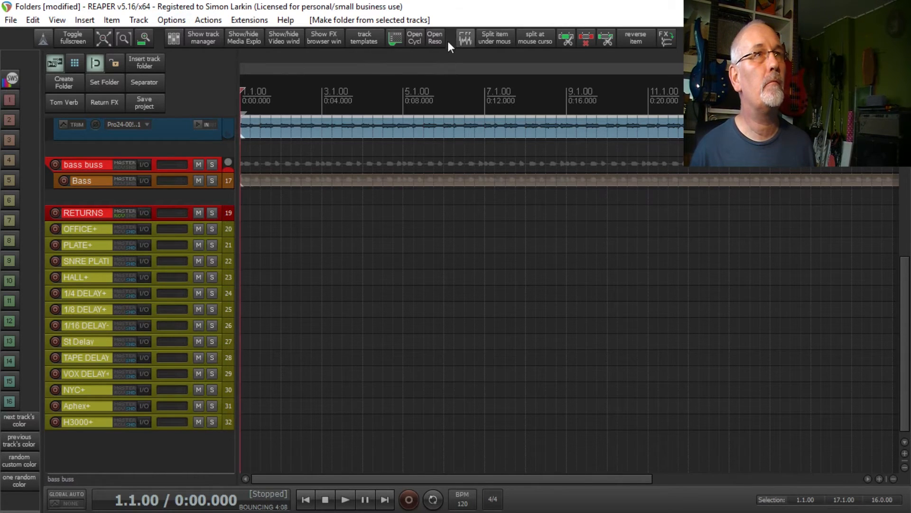
left_click(395, 39)
left_click_drag(592, 27, 250, 34)
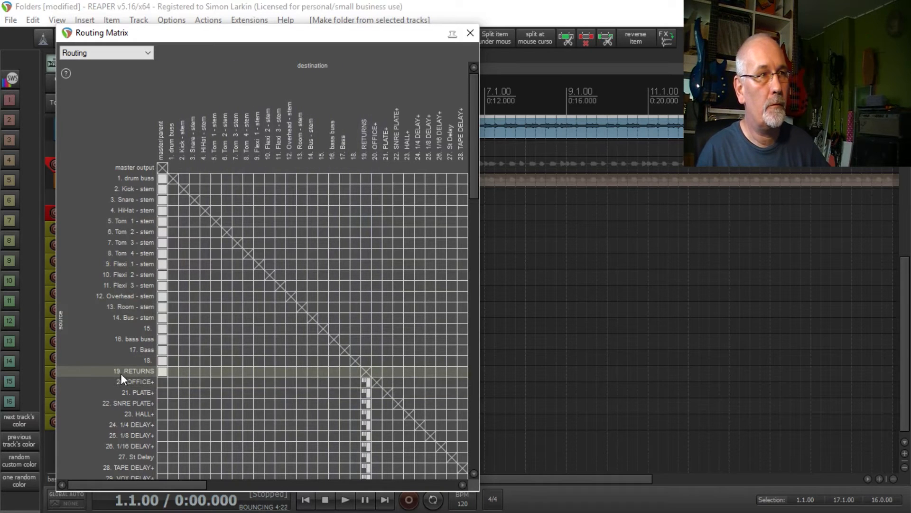
left_click(473, 34)
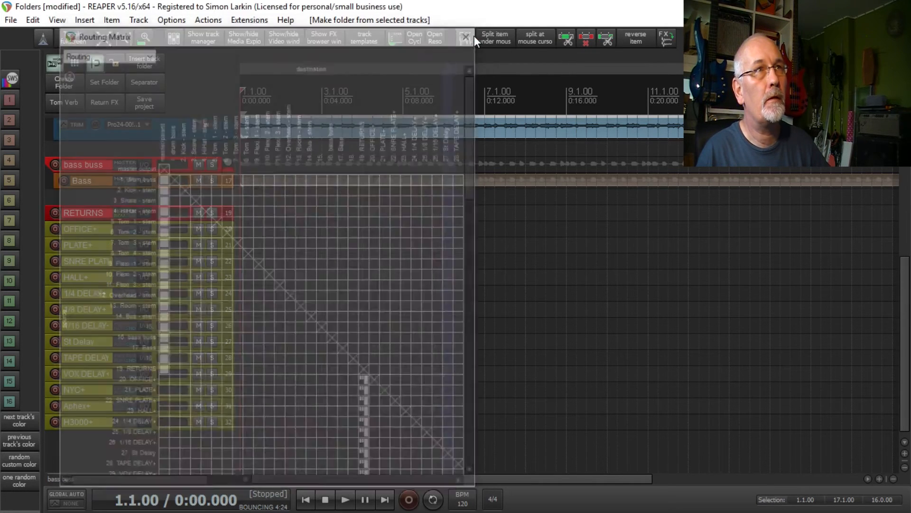
Enlarge the RETURNS and H3000+ tracks vertically so their folder controls are accessible.
left_click(226, 212)
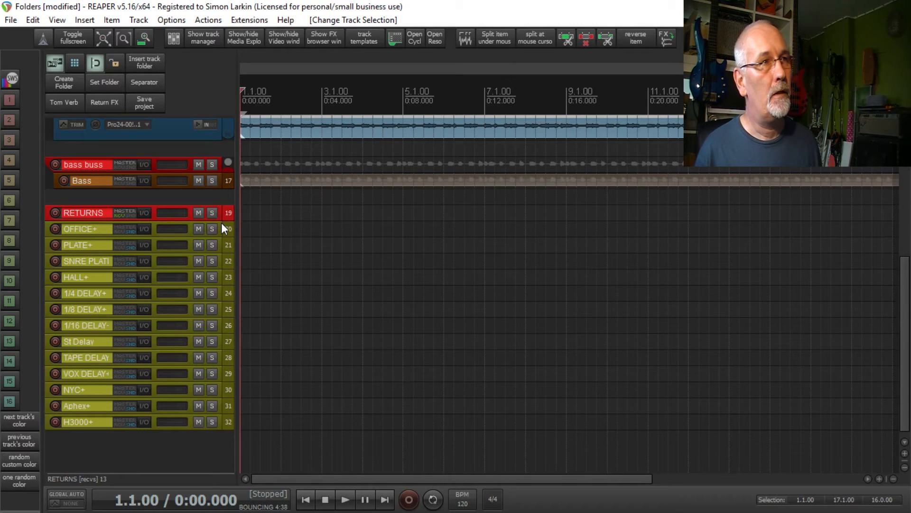
left_click_drag(219, 221, 219, 243)
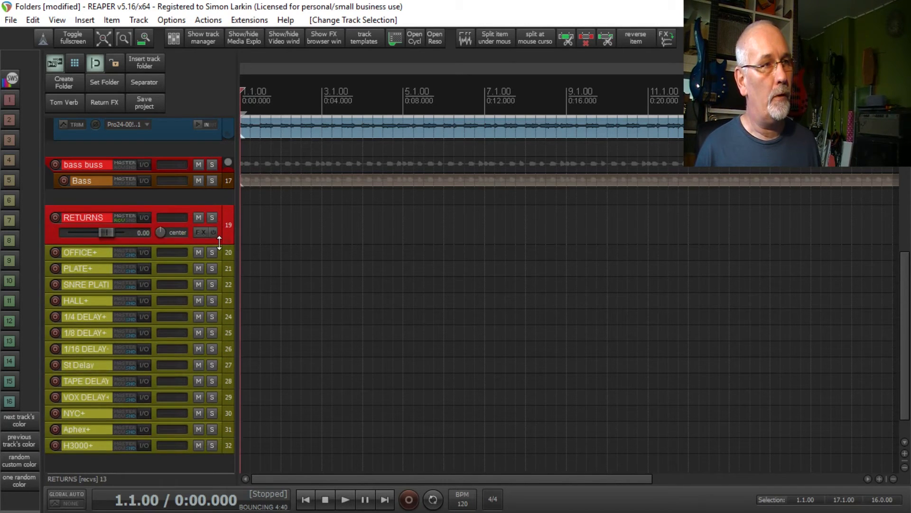
mouse_move(220, 453)
left_mouse_down()
mouse_move(221, 467)
mouse_move(222, 455)
left_mouse_up()
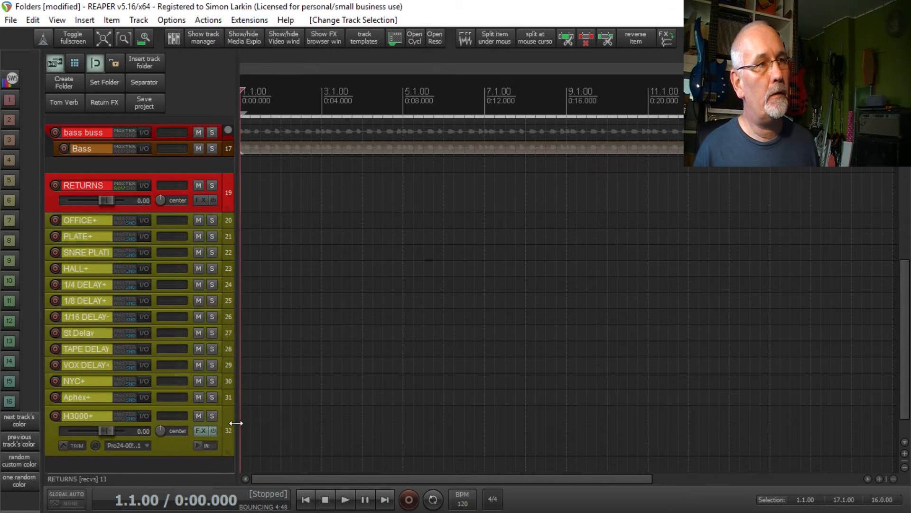
Try making RETURNS a folder by cycling the folder states of RETURNS and H3000+, and return RETURNS to a normal track.
left_click(227, 207)
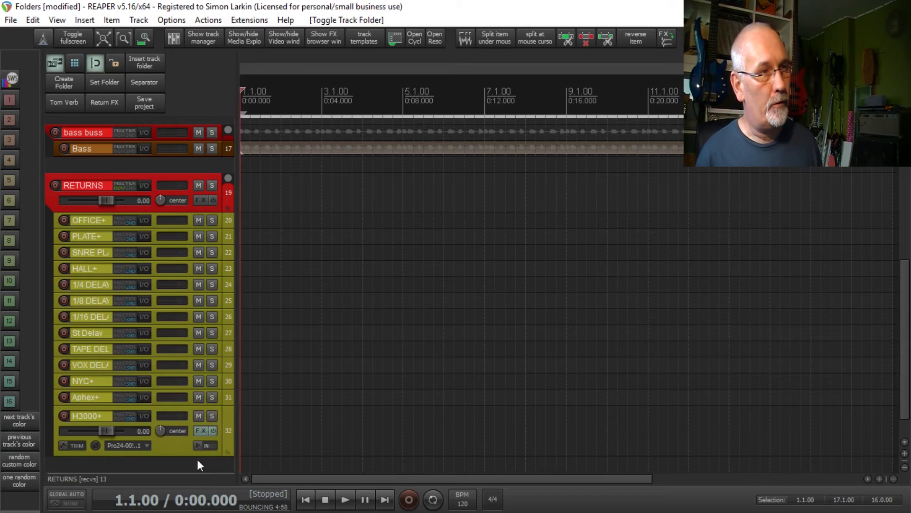
left_click(227, 449)
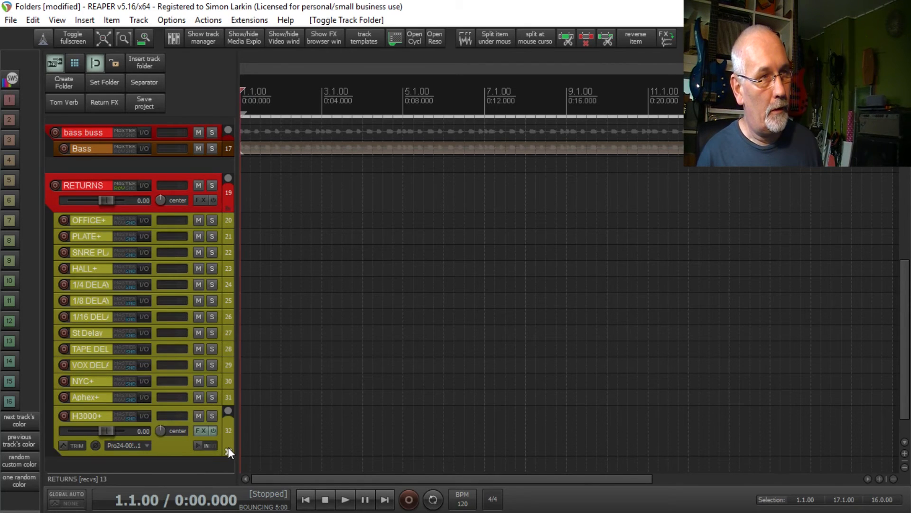
left_click(228, 449)
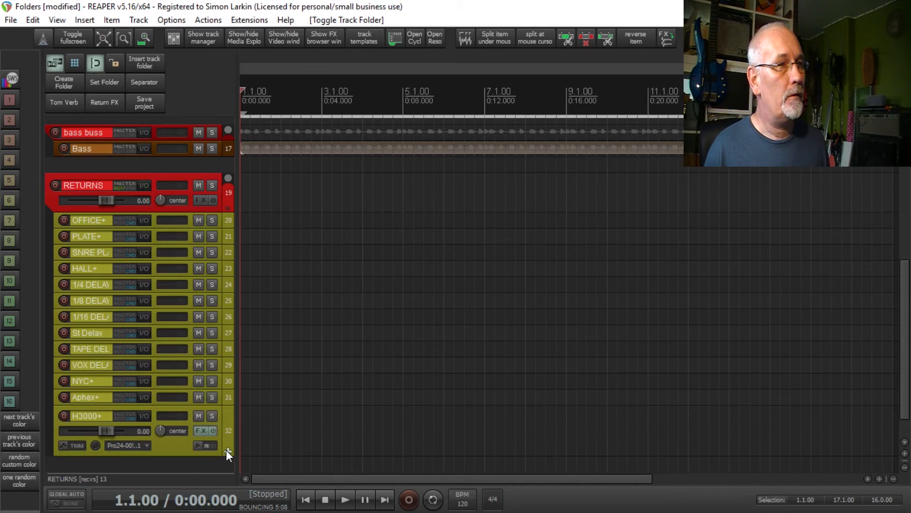
left_click(228, 208)
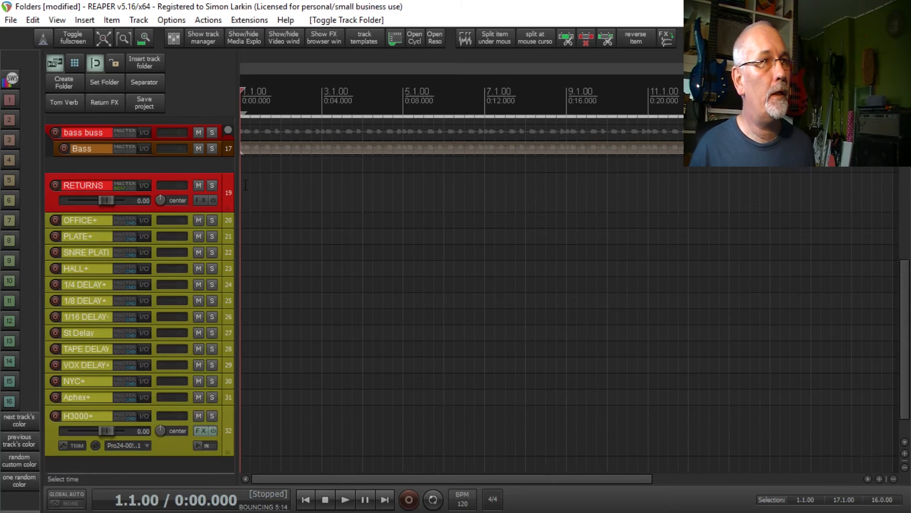
Set the tracks from RETURNS to H3000+ as a folder with RETURNS as the parent, using the Set Folder action.
left_click(226, 187)
left_click(228, 432, "shift")
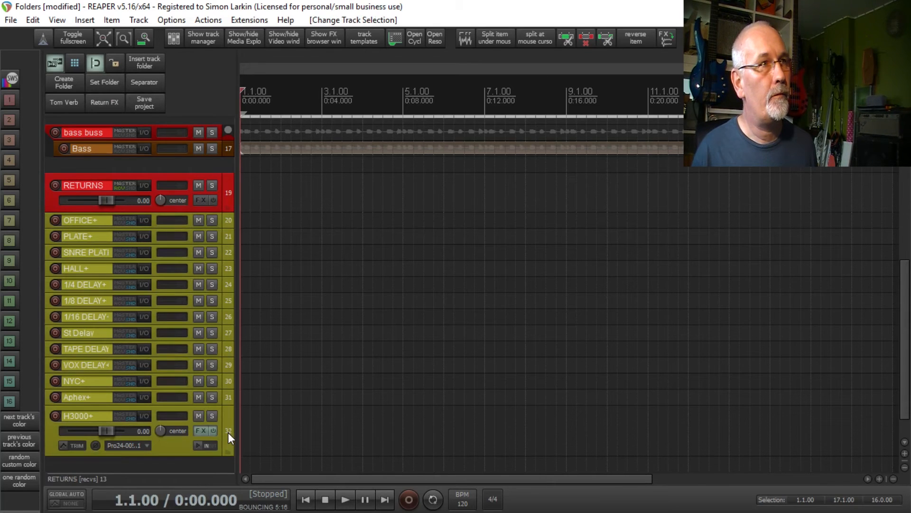
left_click(98, 86)
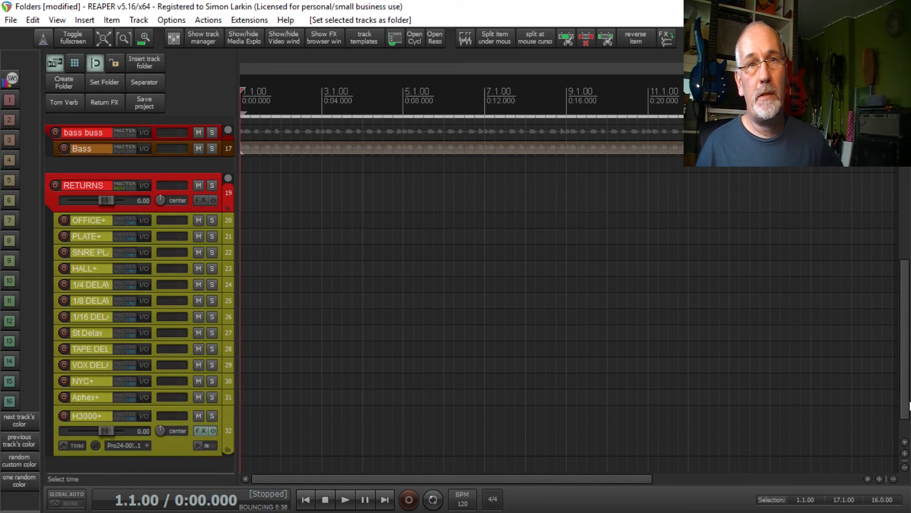
left_click_drag(906, 410, 899, 175)
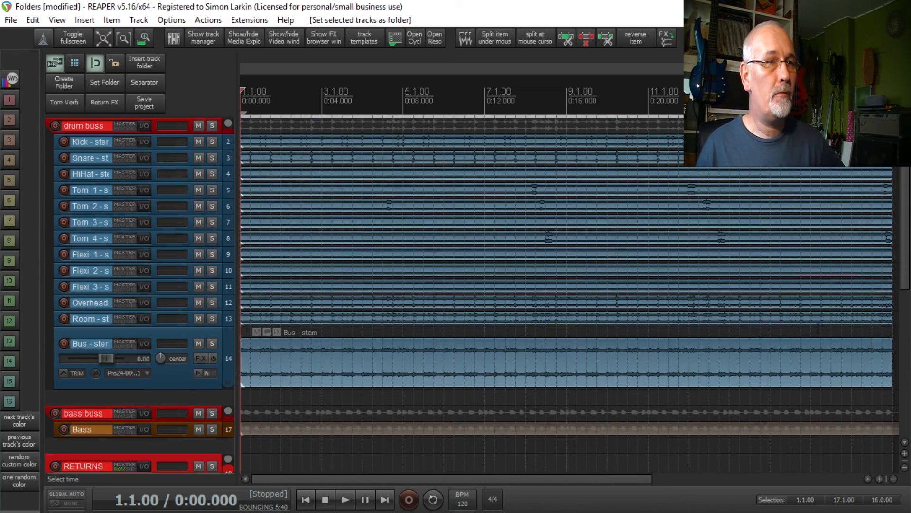